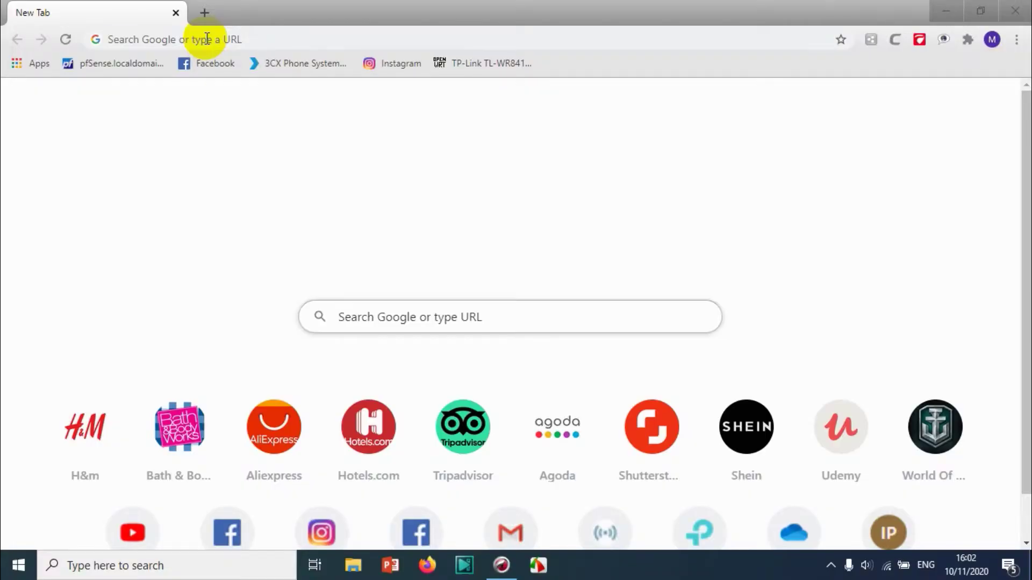
Enter the server address 172.16.1.30:5001 in Chrome's address bar and load it
left_click(207, 40)
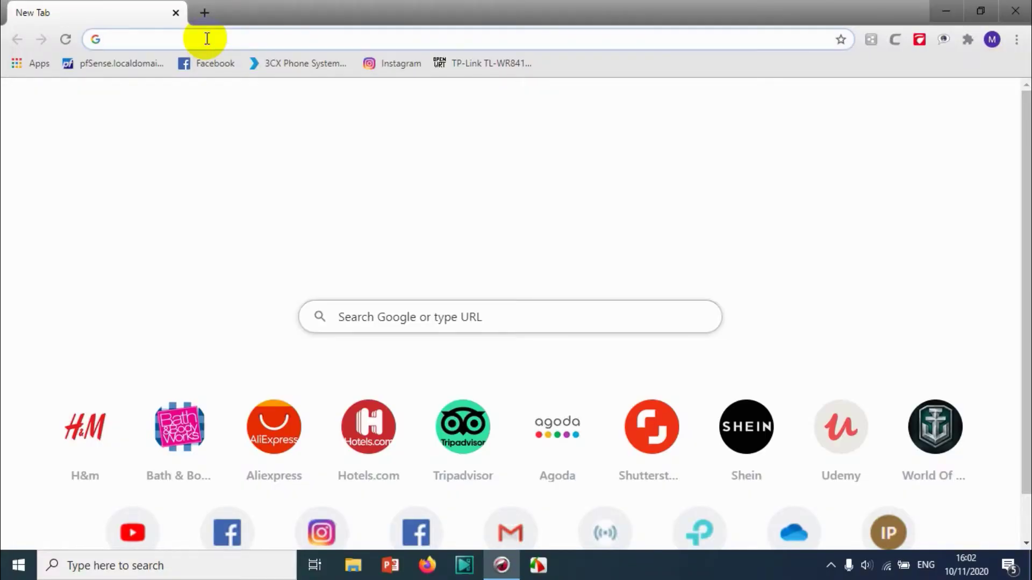
type("17")
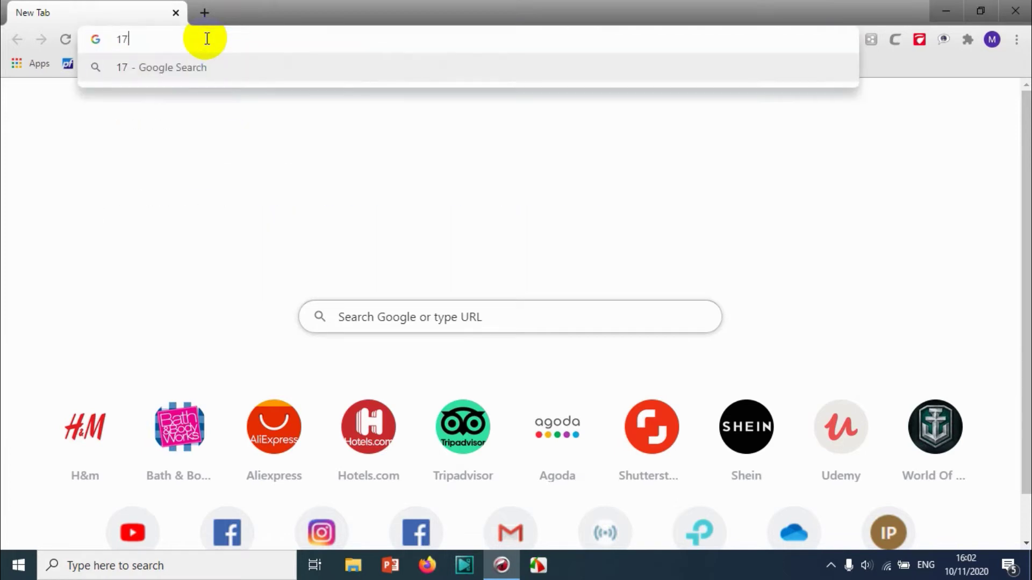
type("2.16.")
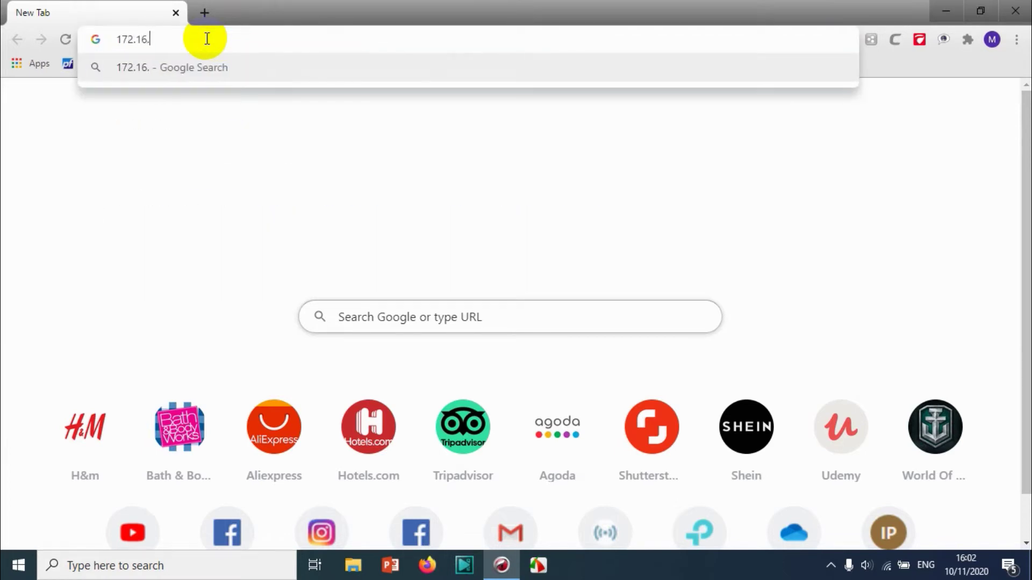
type("1.30:")
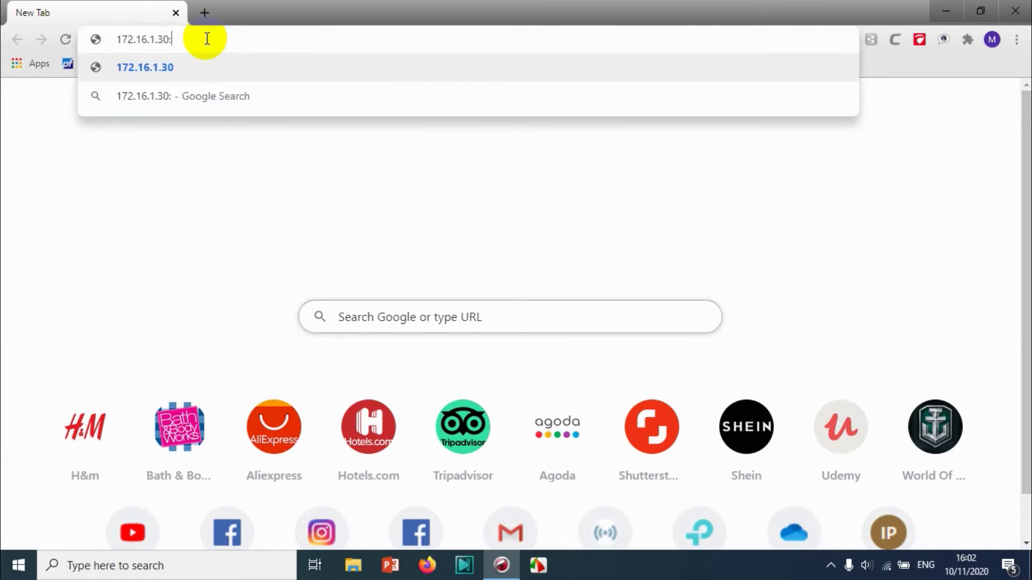
type("4")
key("BackSpace")
type("5001")
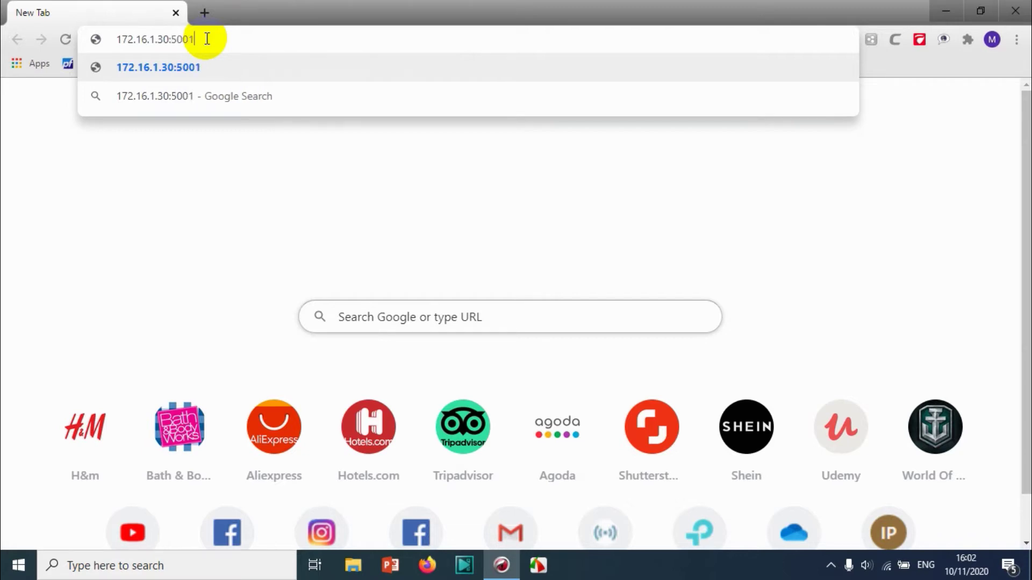
key("Return")
left_click(183, 39)
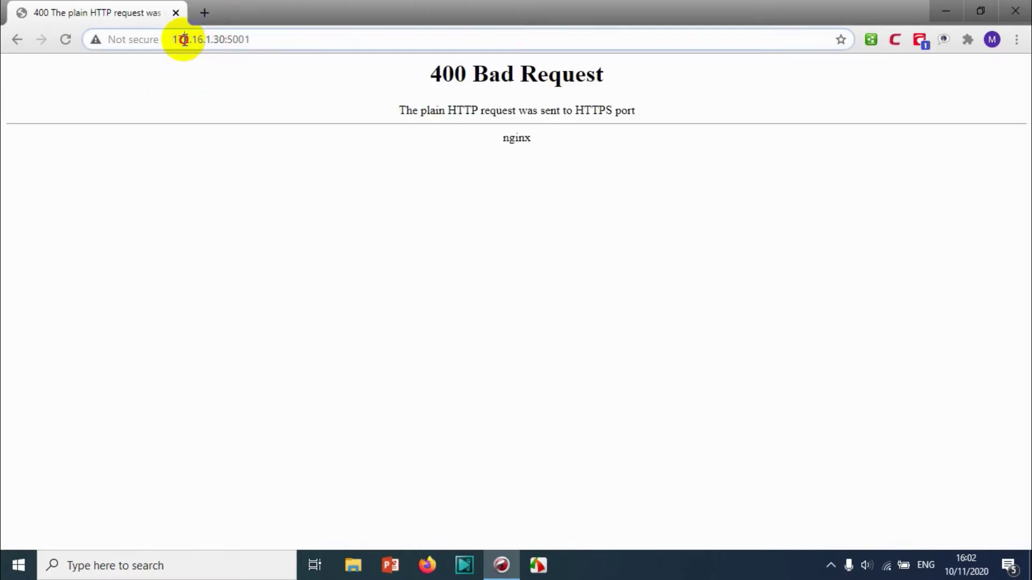
key("Home")
type("https:")
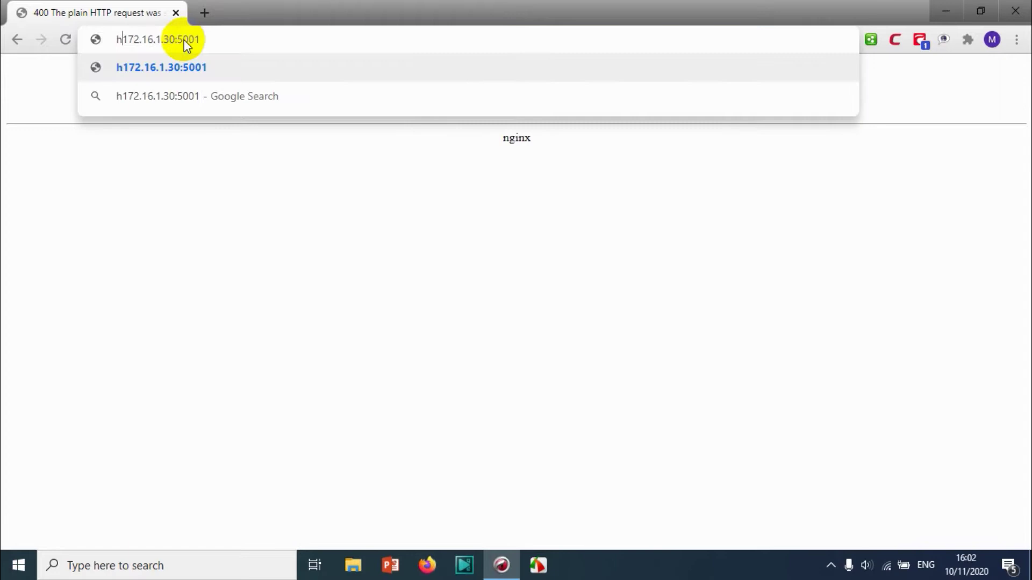
type("//")
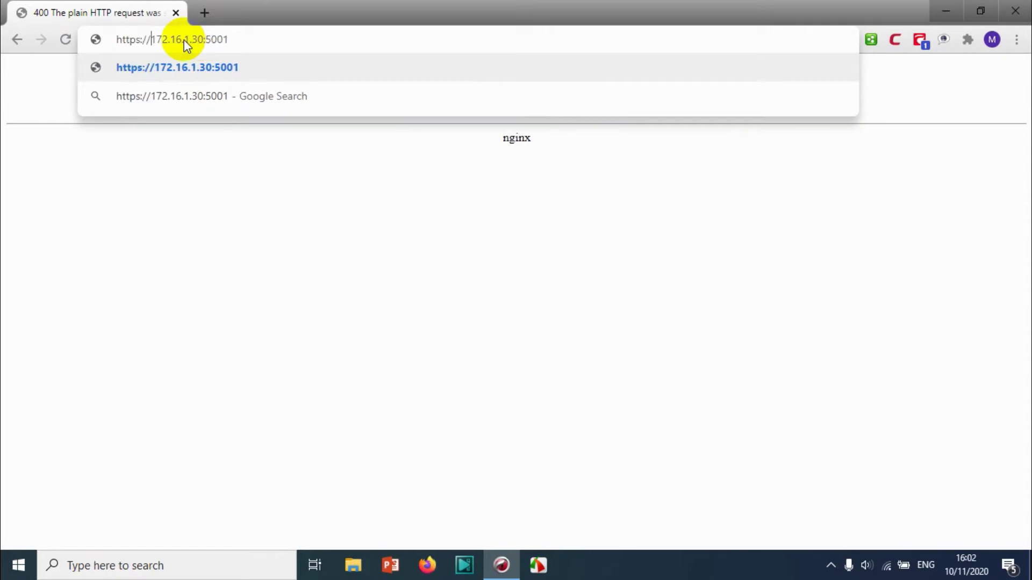
key("Return")
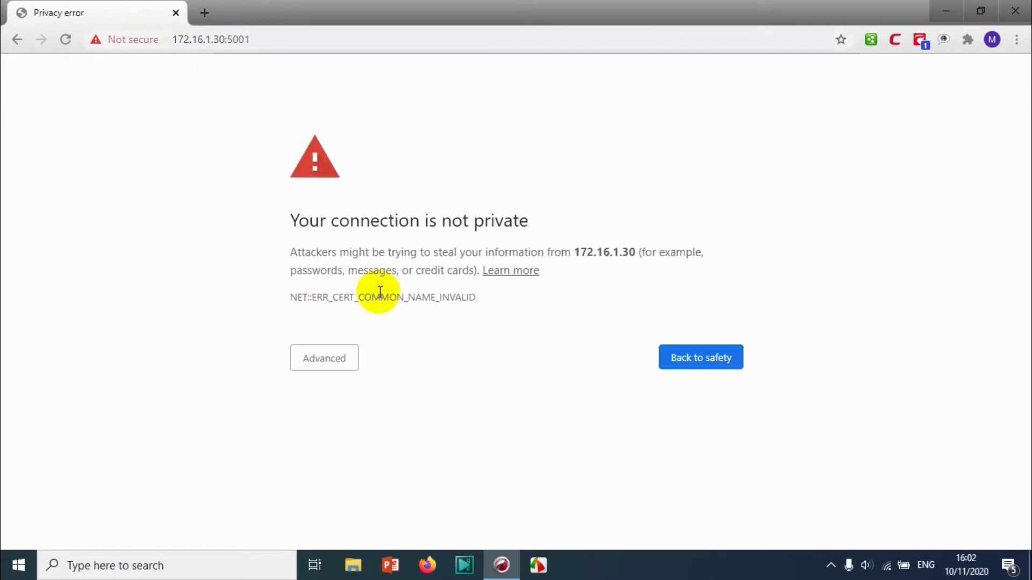
left_click(324, 363)
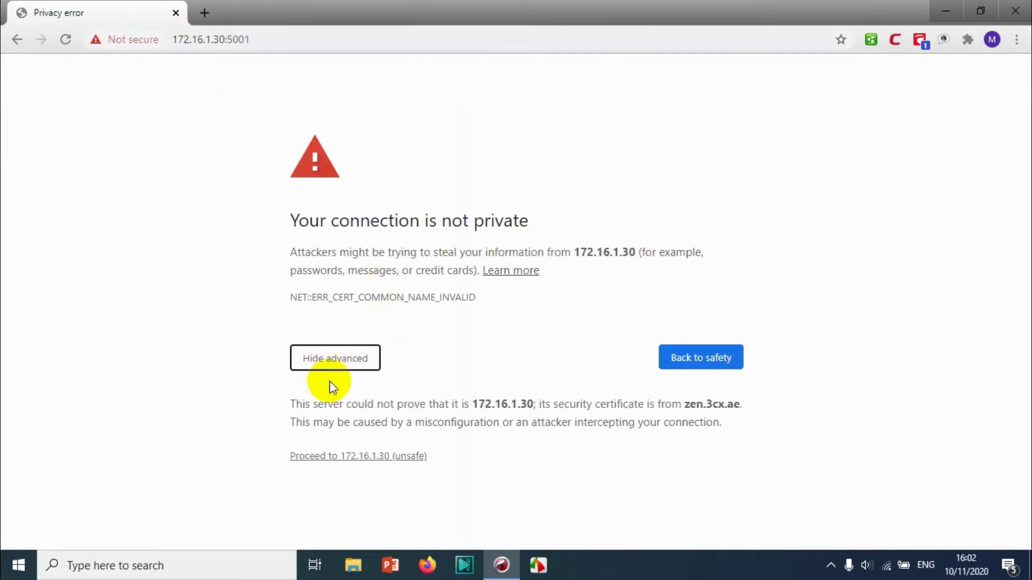
Proceed past the certificate warning and log in as admin with the administrator password
left_click(359, 456)
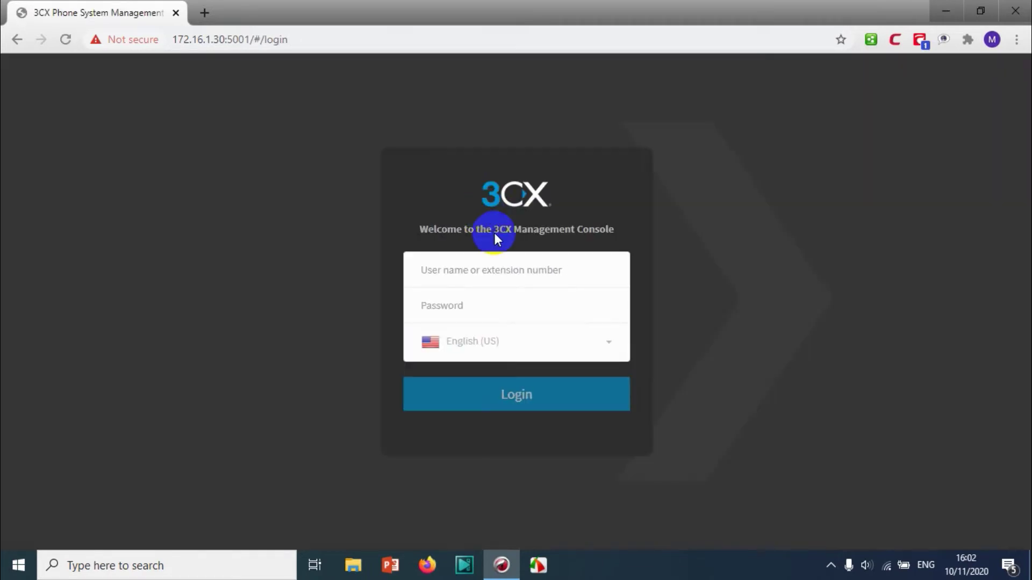
left_click(491, 270)
type("admin")
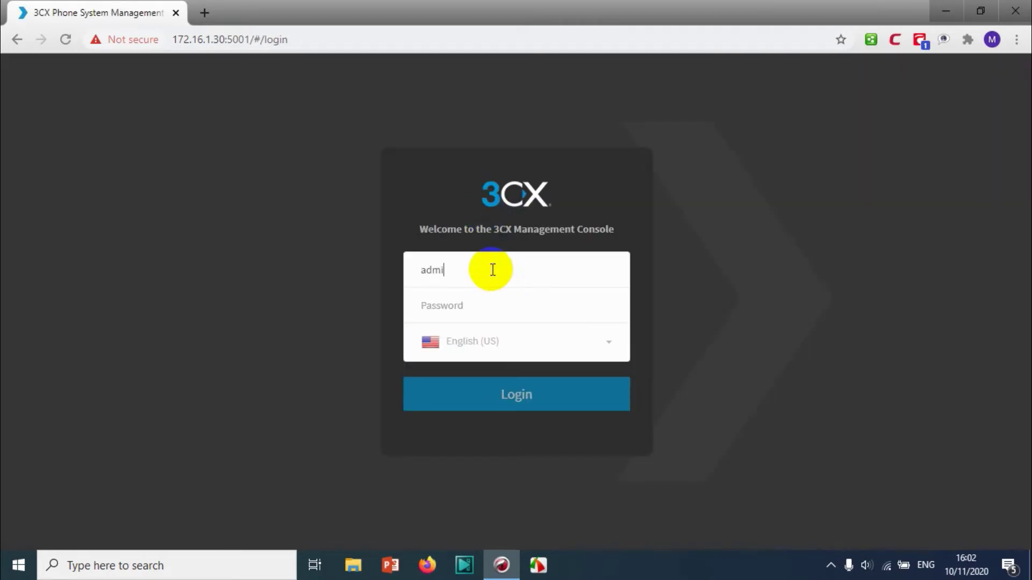
key("Tab")
type("***********")
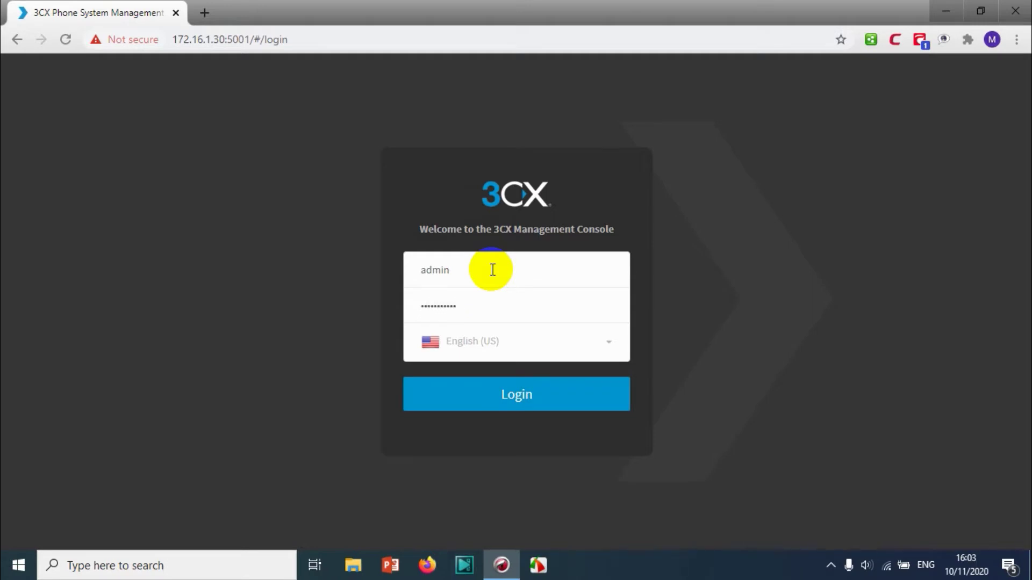
left_click(563, 410)
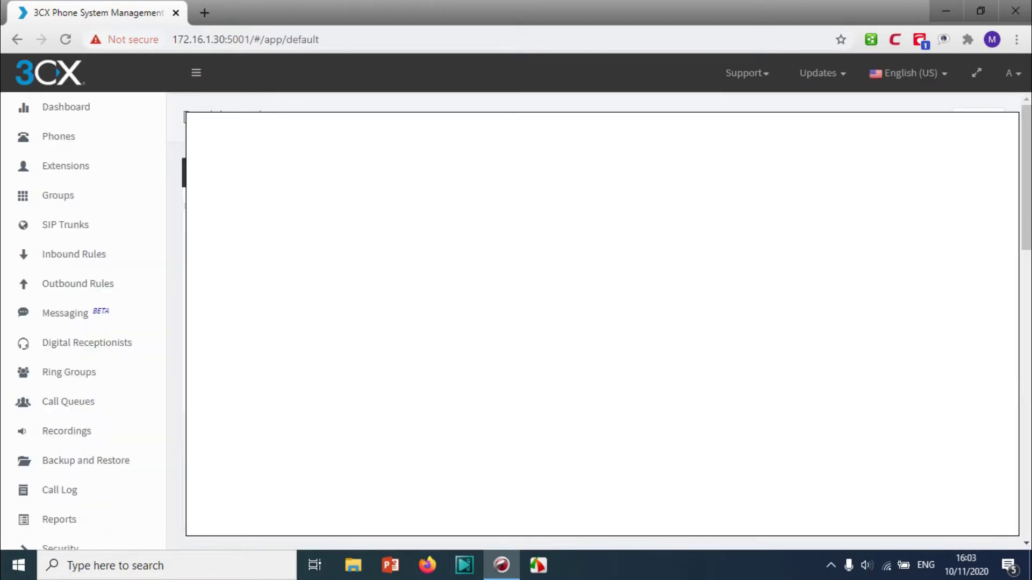
Go to Extensions, then Phones, to list the detected Yealink CP960 and other new phones
left_click(108, 176)
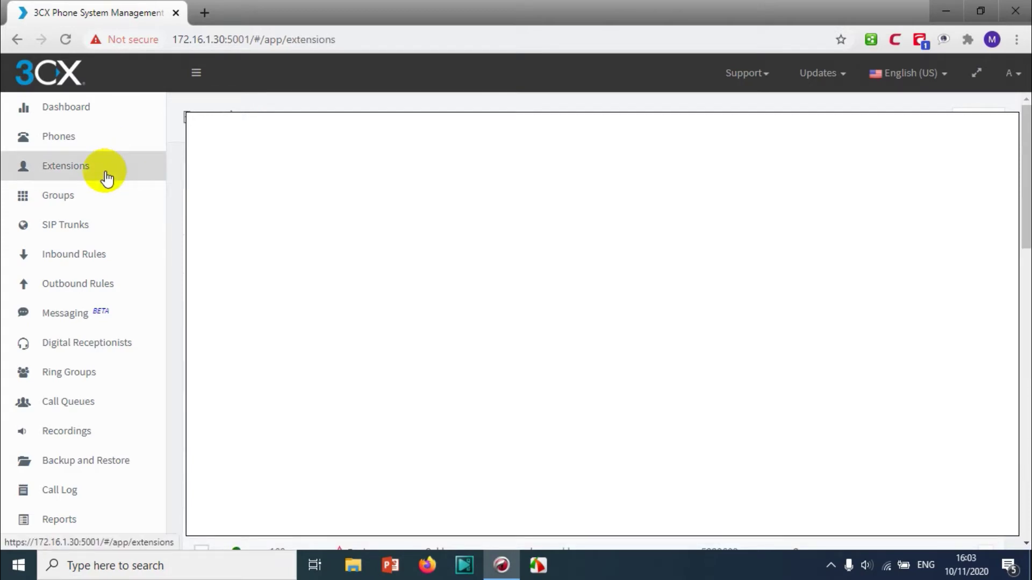
left_click(102, 139)
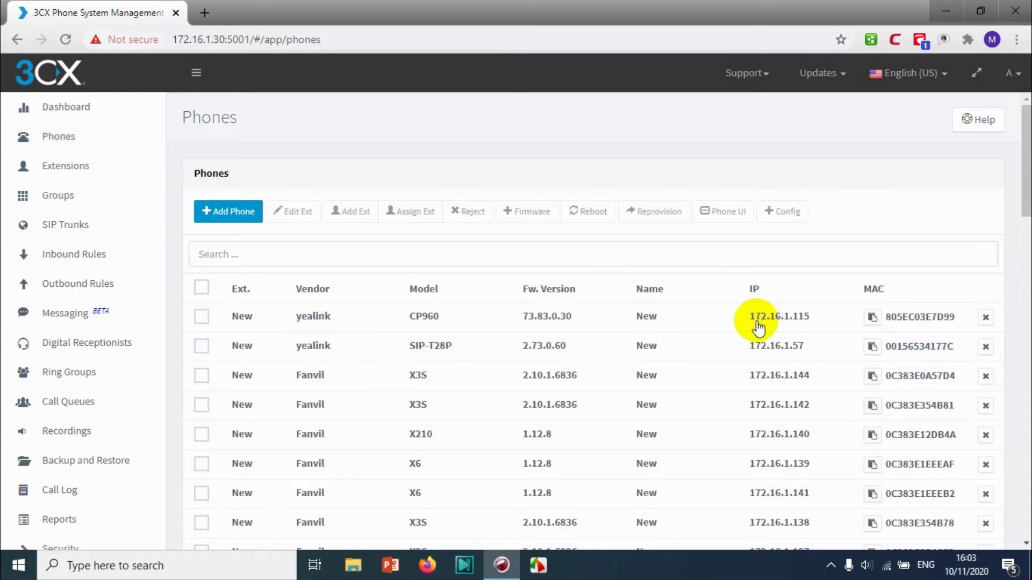
Select the CP960, log in to its web UI as admin, and decline saving the password
left_click(201, 317)
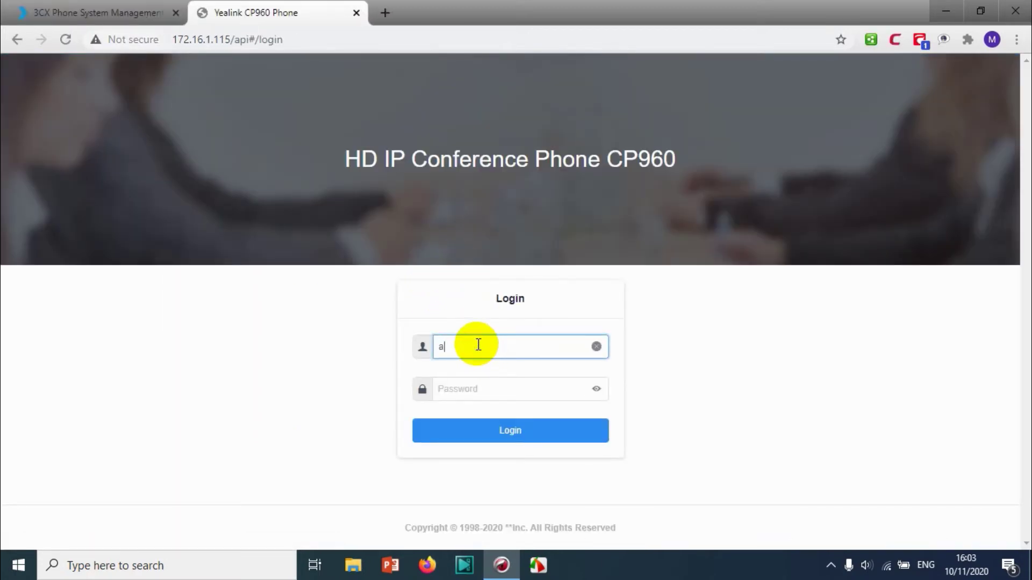
type("dmin")
key("Tab")
type("admin")
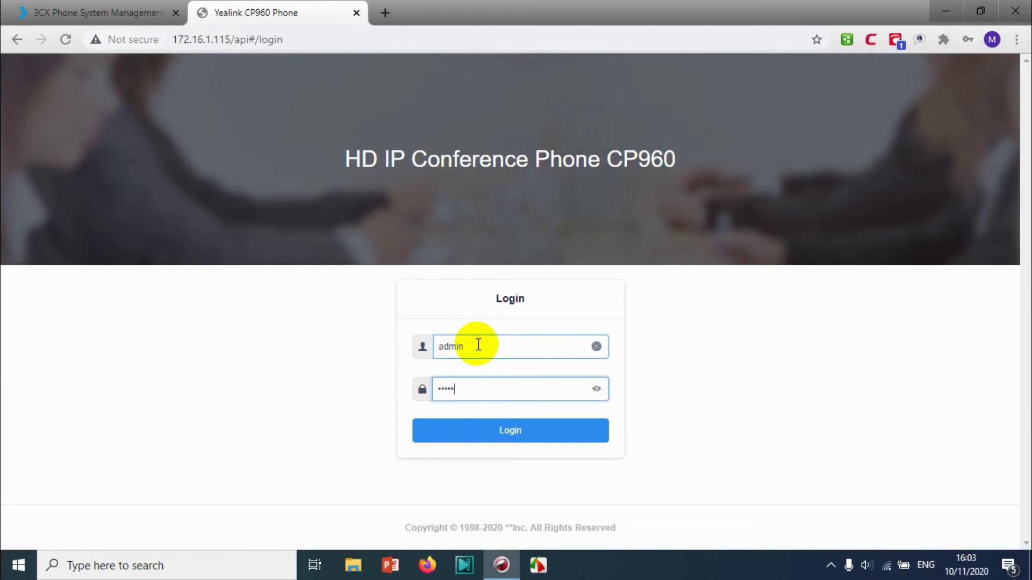
key("Return")
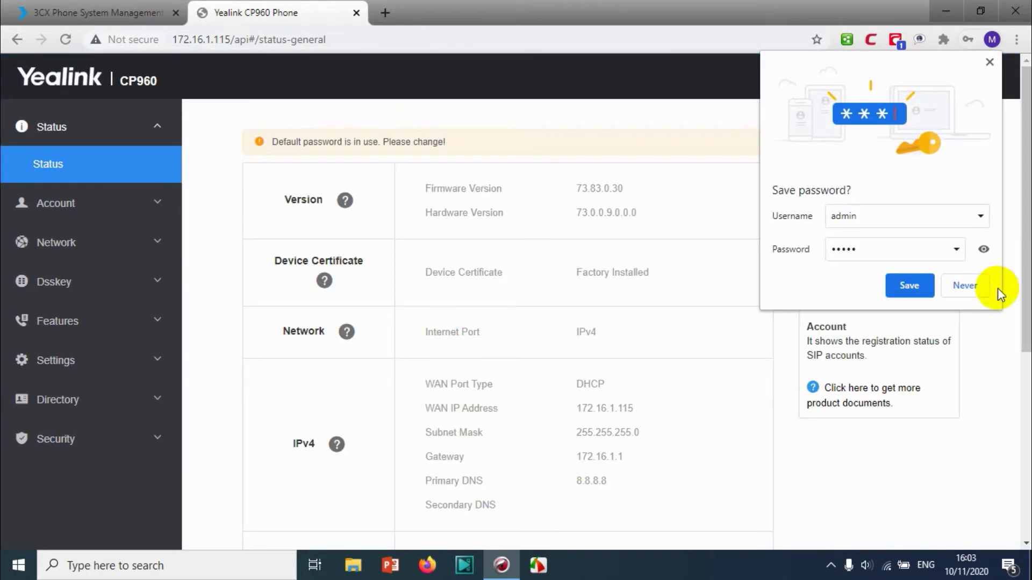
left_click(908, 284)
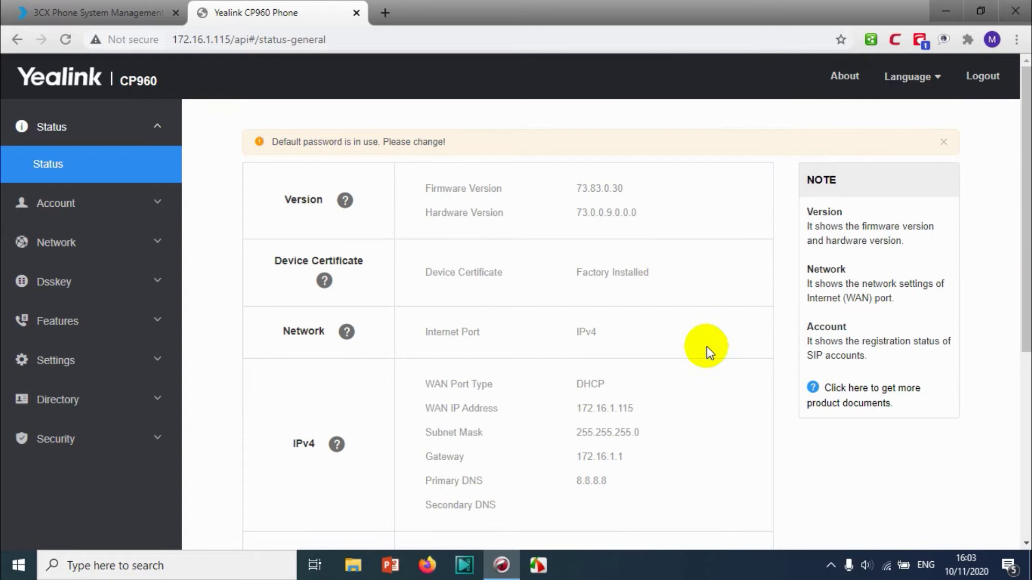
Assign the CP960 (MAC 805EC03E7D99) to extension 111 with Local LAN provisioning on 172.16.1.30, and save
left_click(81, 12)
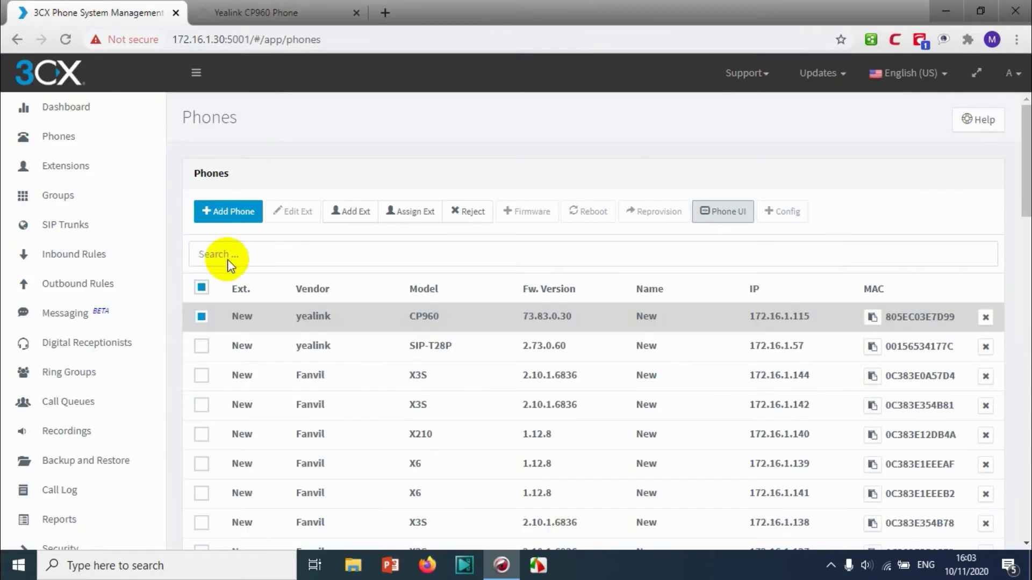
left_click(253, 214)
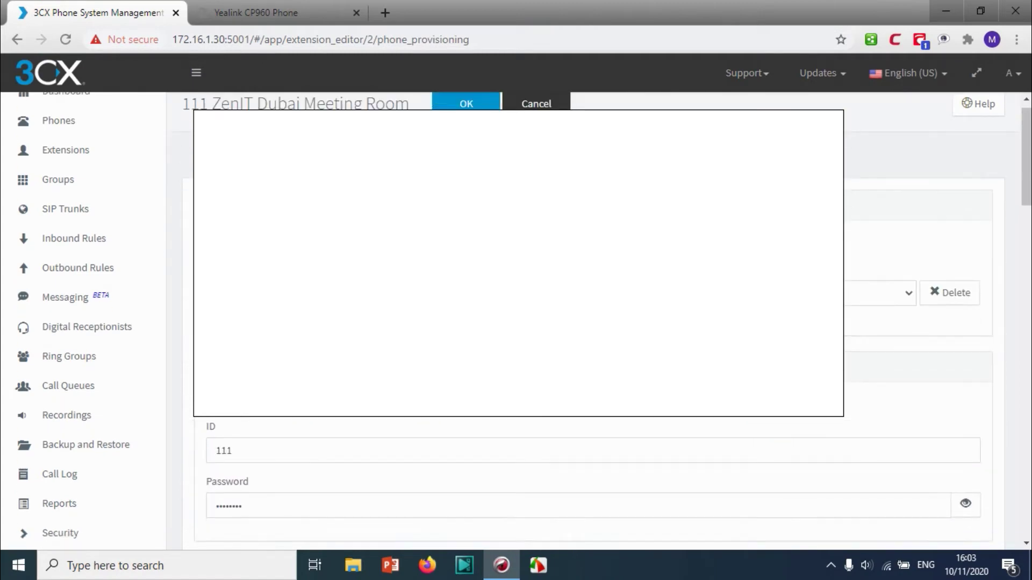
scroll(914, 269, "down", 7)
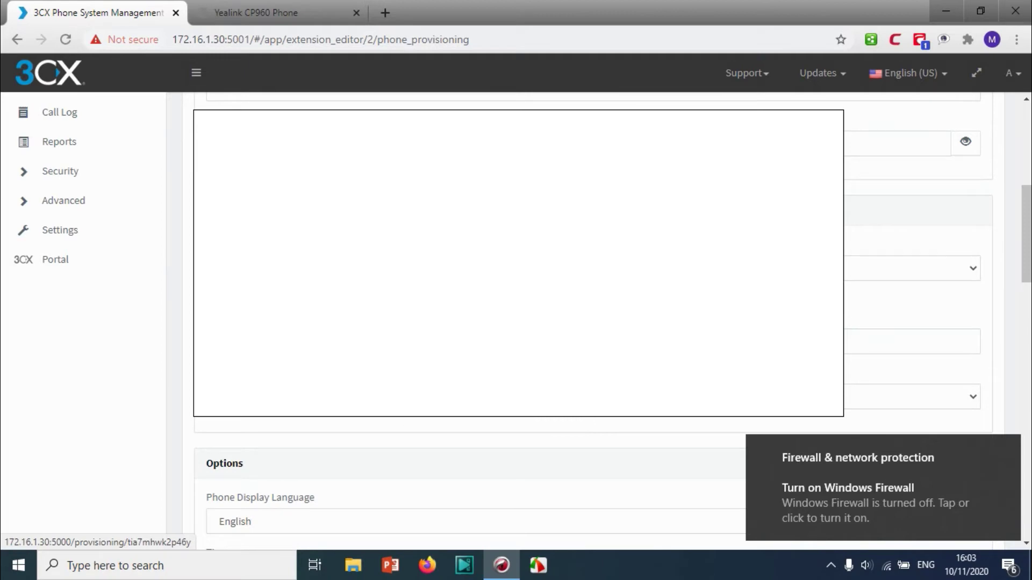
left_click(1006, 450)
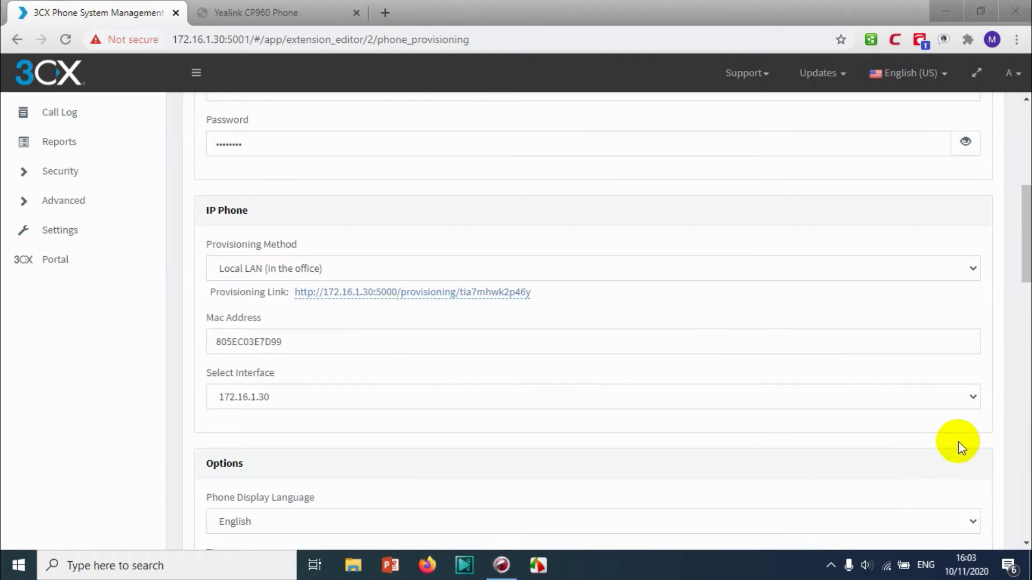
scroll(699, 417, "down", 6)
scroll(663, 416, "down", 5)
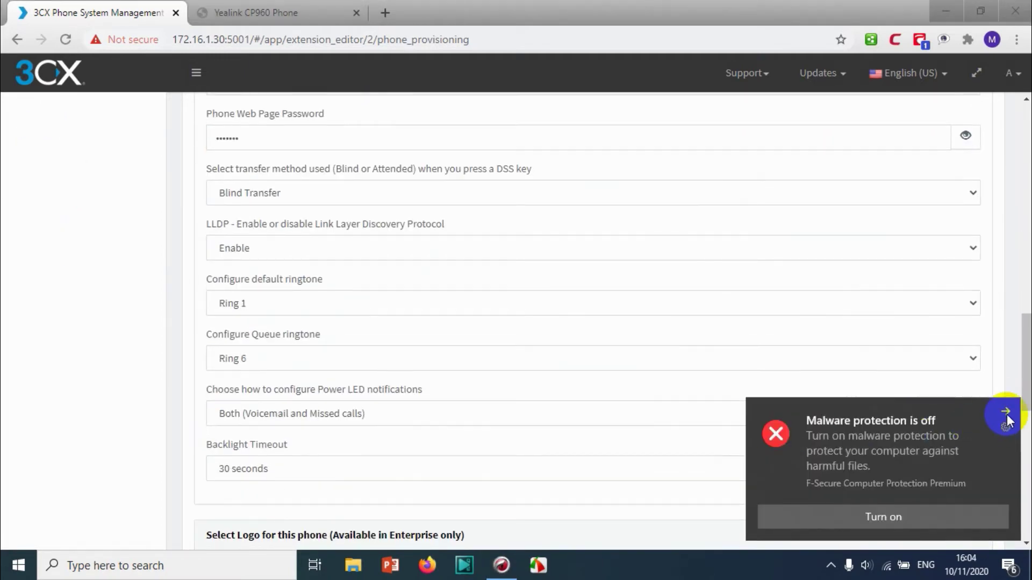
left_click(1006, 414)
scroll(656, 403, "down", 9)
scroll(645, 392, "up", 9)
scroll(373, 100, "up", 15)
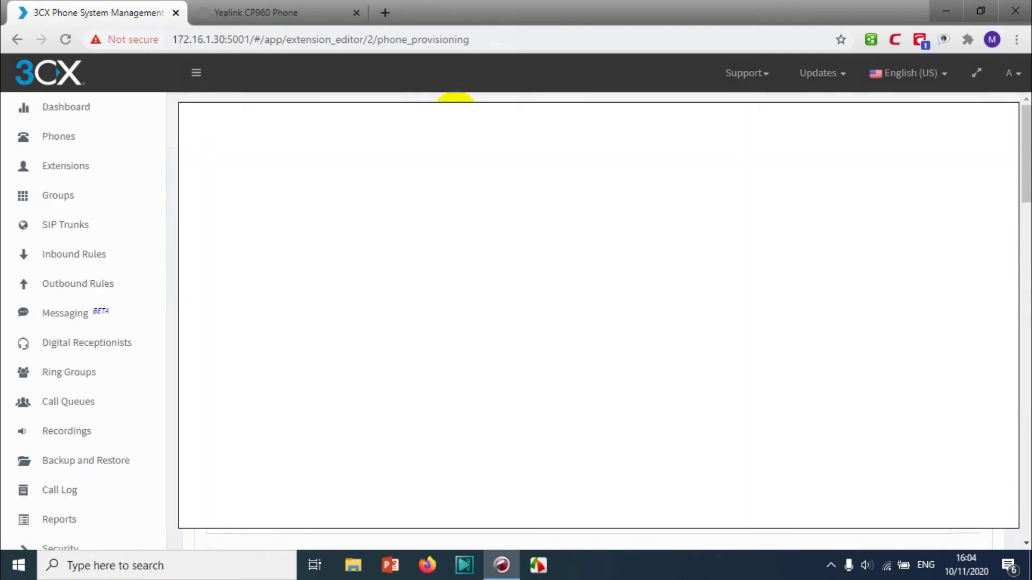
left_click(456, 99)
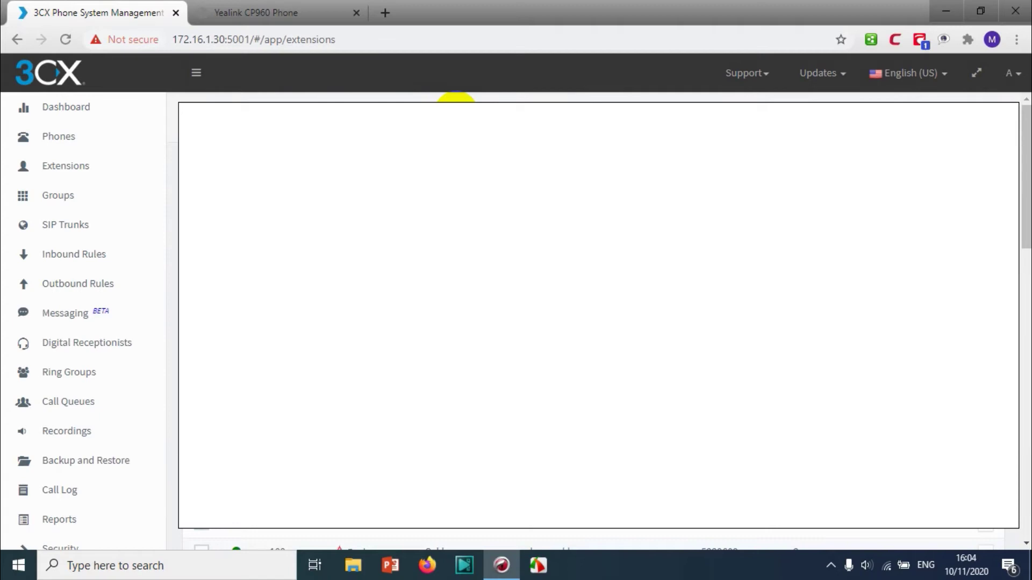
In the CP960 web UI, expand and collapse the Security, Phone, Status and Account sections, then select the URL path
left_click(209, 14)
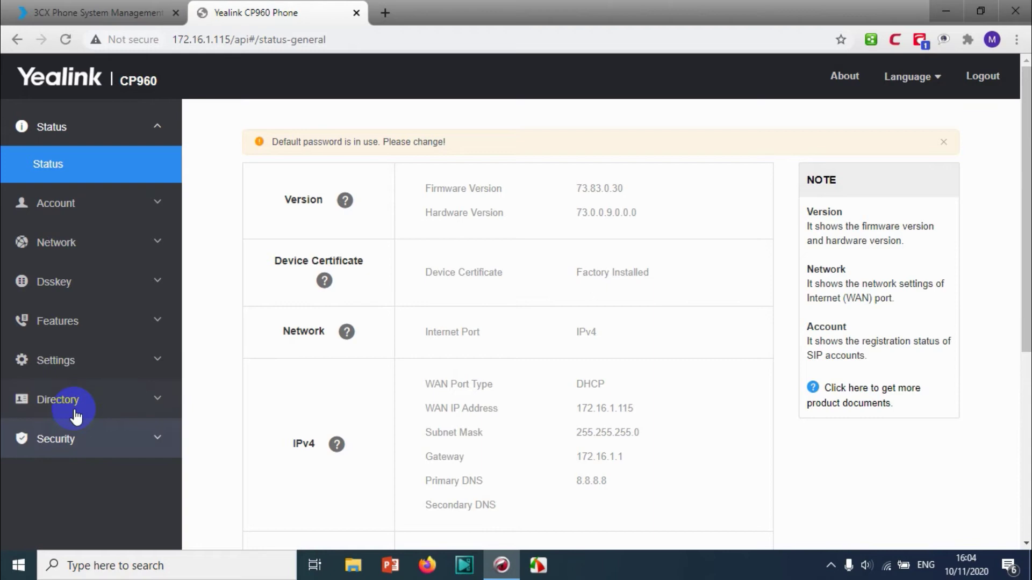
left_click(74, 438)
left_click(24, 324)
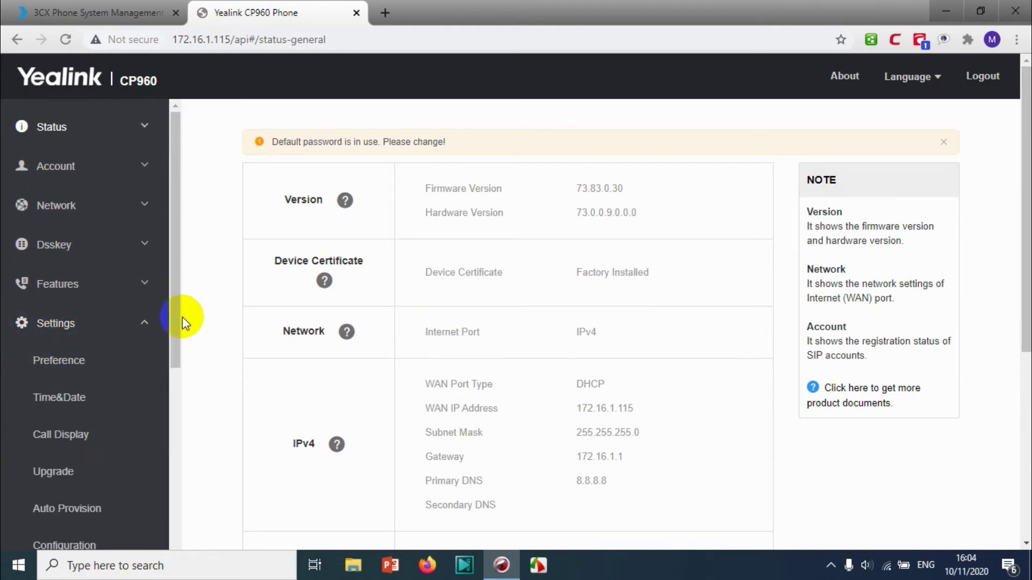
left_click(60, 129)
left_click(70, 162)
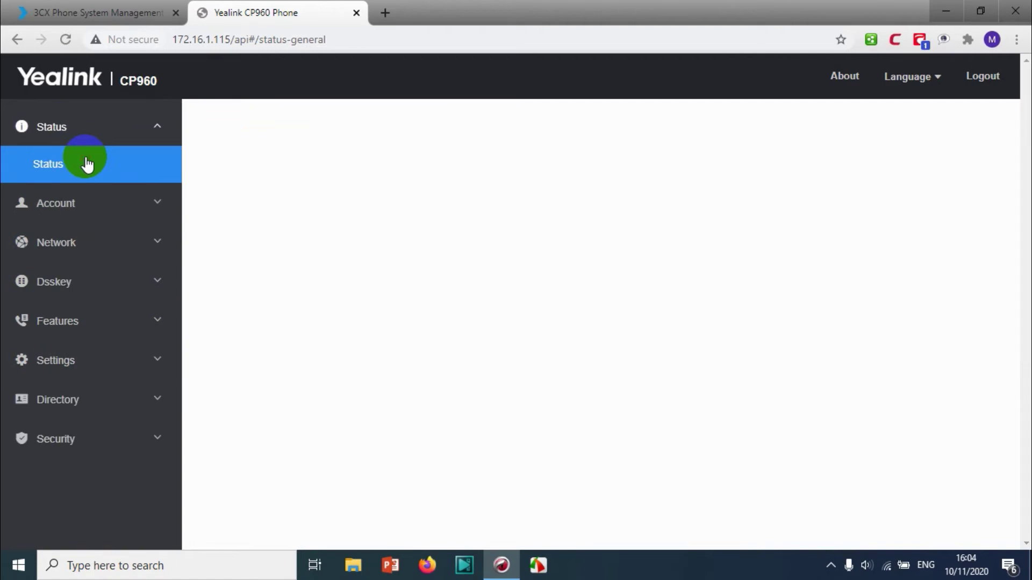
left_click(88, 202)
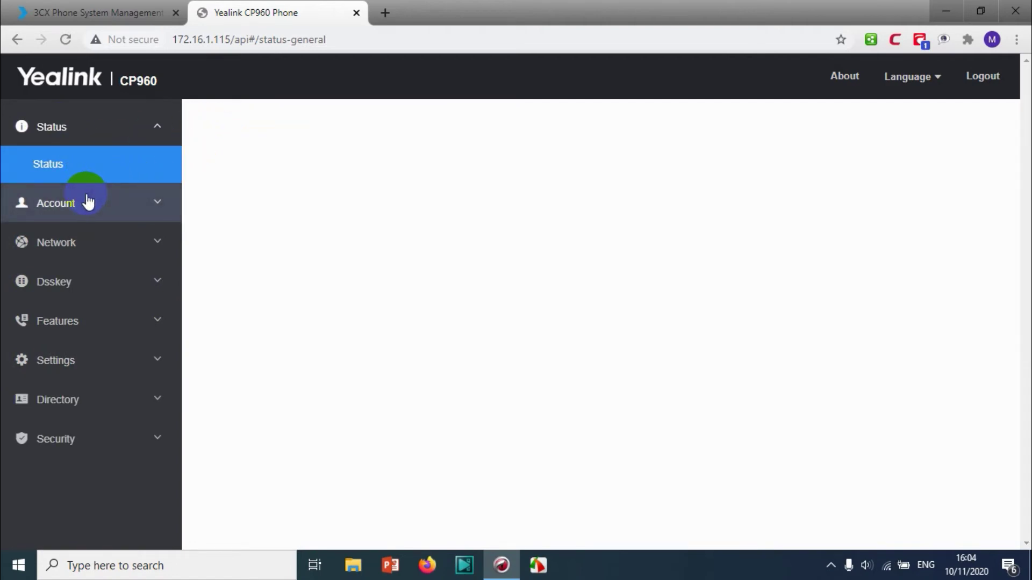
left_click(70, 128)
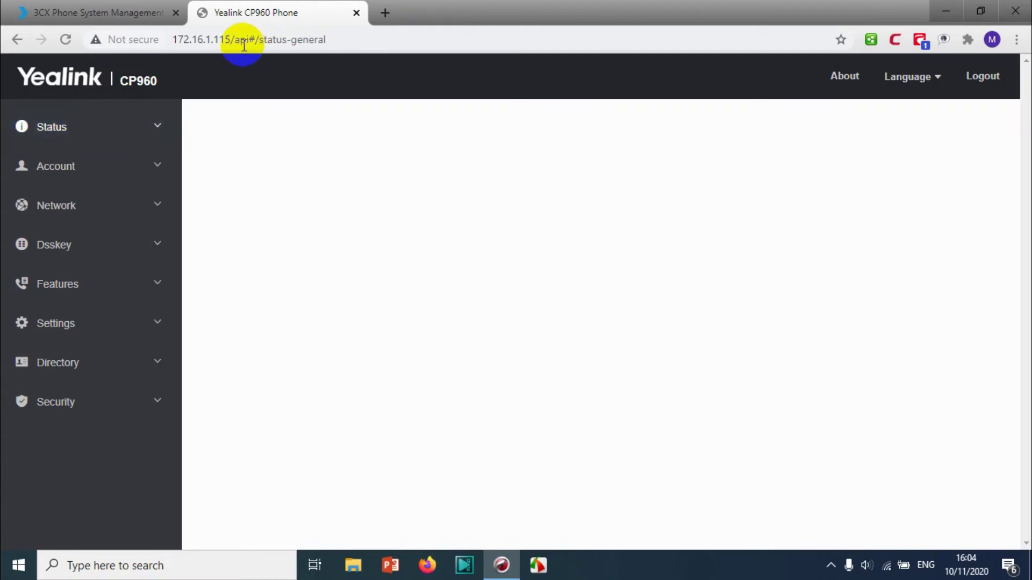
left_click_drag(232, 39, 339, 40)
Reload the phone at 172.16.1.115, then open Command Prompt and ping 172.16.1.115
key("BackSpace")
key("Return")
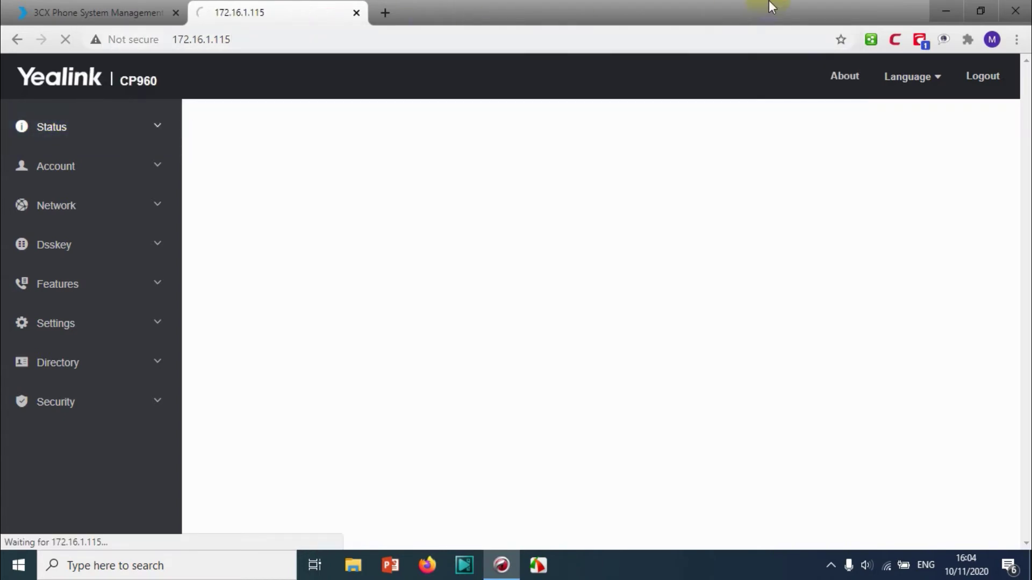
key("super")
type("cmd")
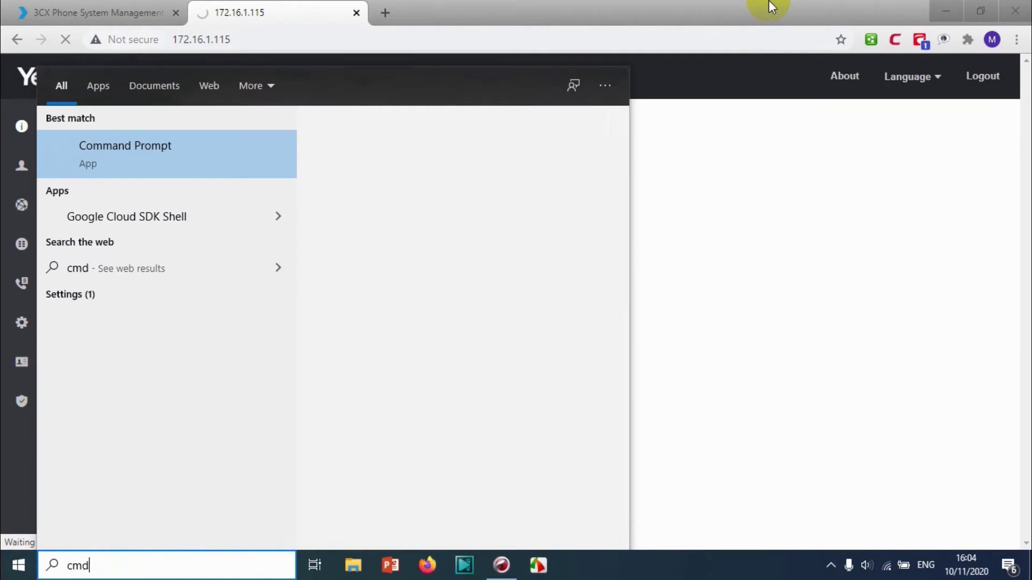
key("Return")
type("ping")
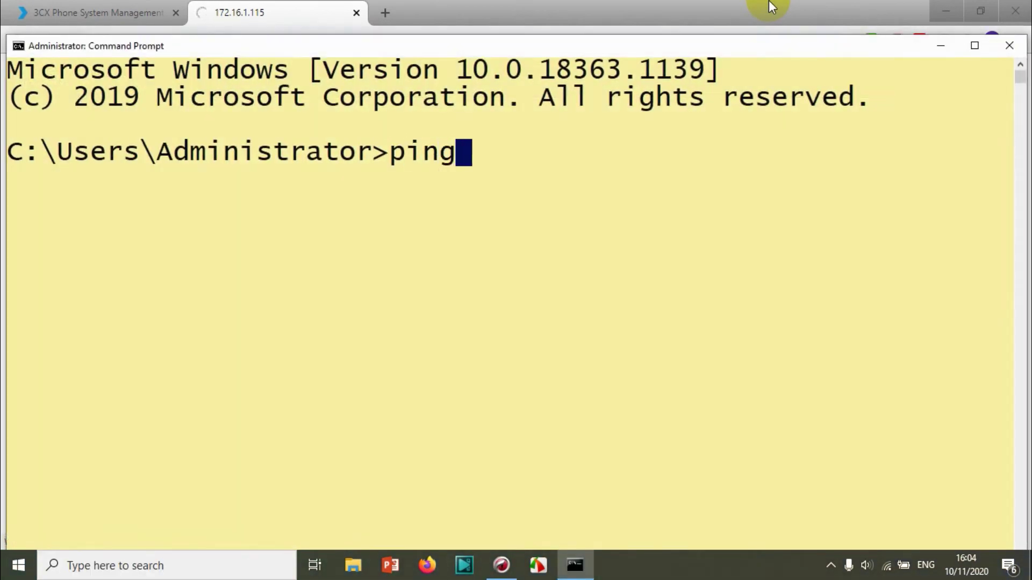
type(" 172.16")
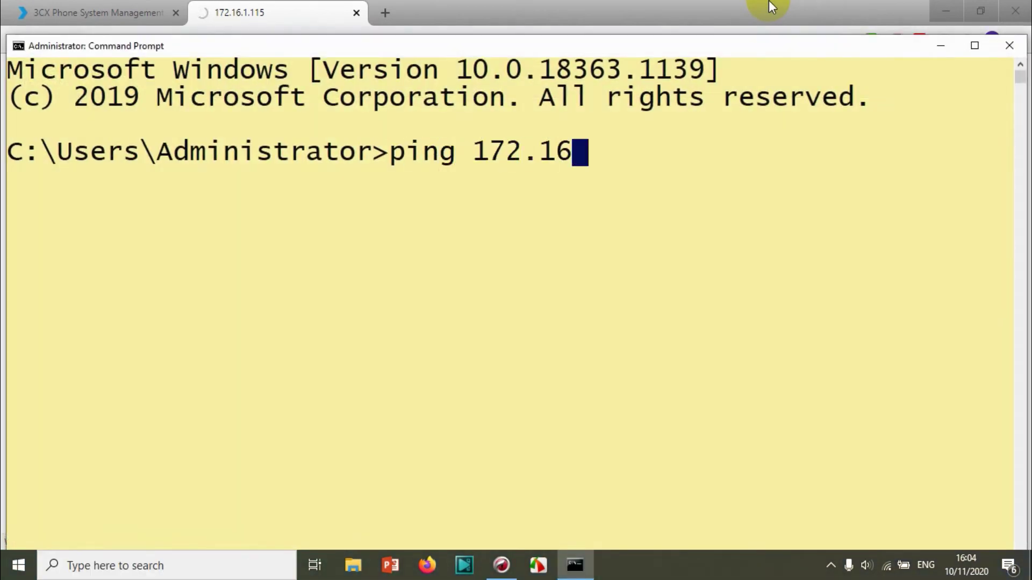
type(".1.115")
key("Return")
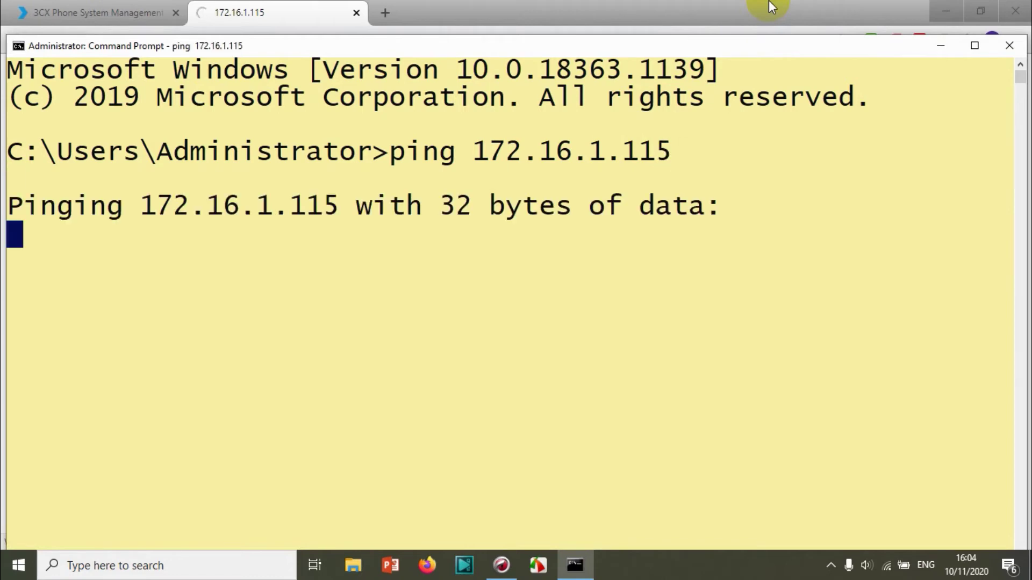
Run a continuous ping -t to 172.16.1.115, which times out
key("ctrl+c")
key("Up")
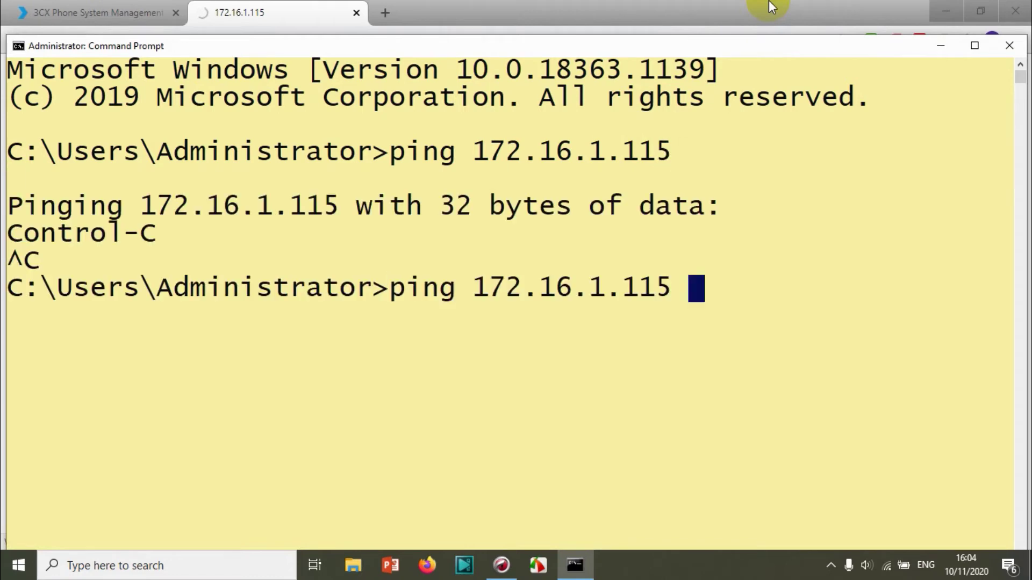
type("-t")
key("Return")
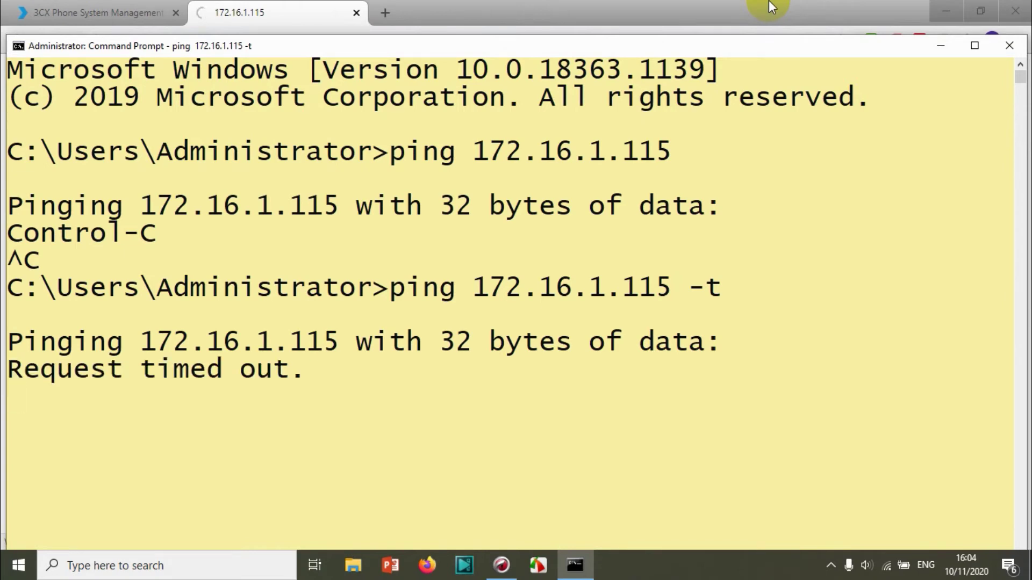
key("ctrl+c")
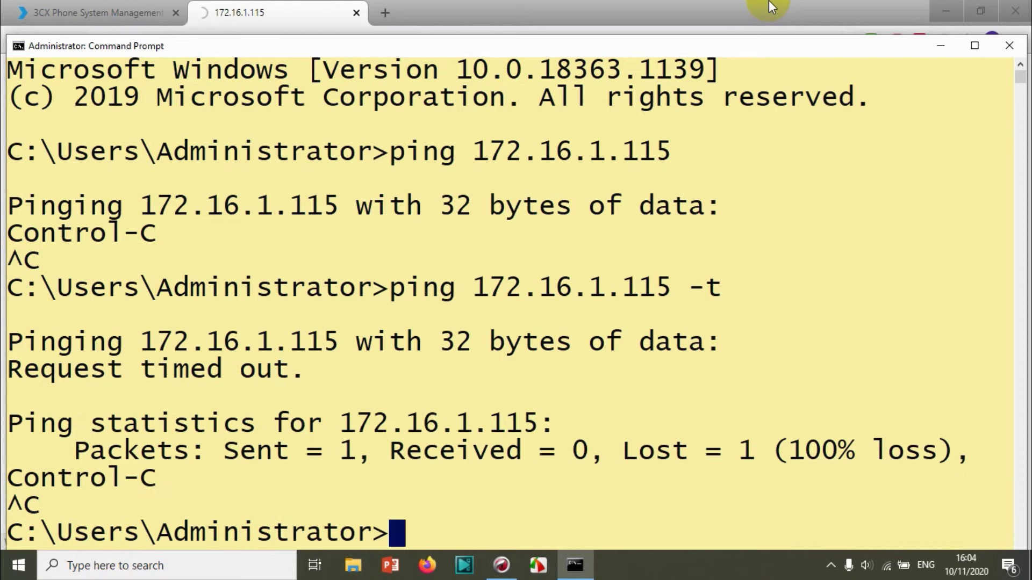
Run a continuous ping to 172.16.1.30, confirm 0% loss, stop it, and recall the phone ping
key("Up")
key("BackSpace")
key("BackSpace")
key("BackSpace")
key("BackSpace")
key("BackSpace")
key("BackSpace")
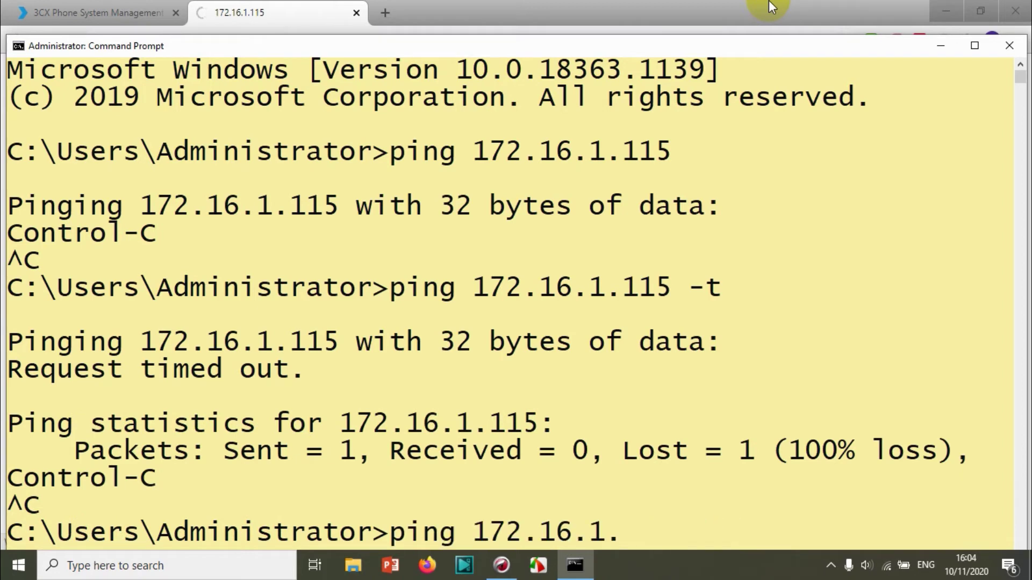
type("30 -t")
key("Return")
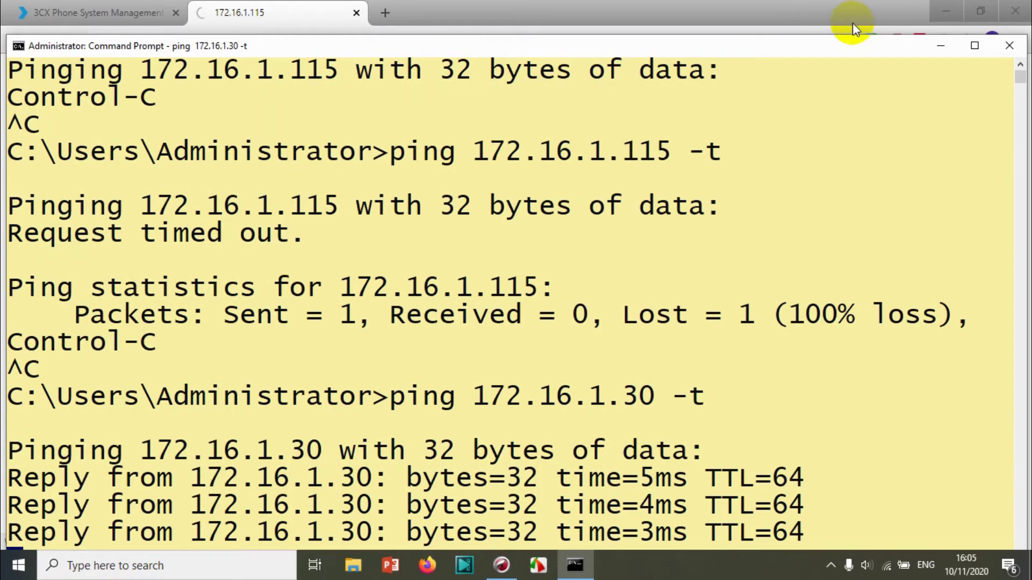
left_click(940, 46)
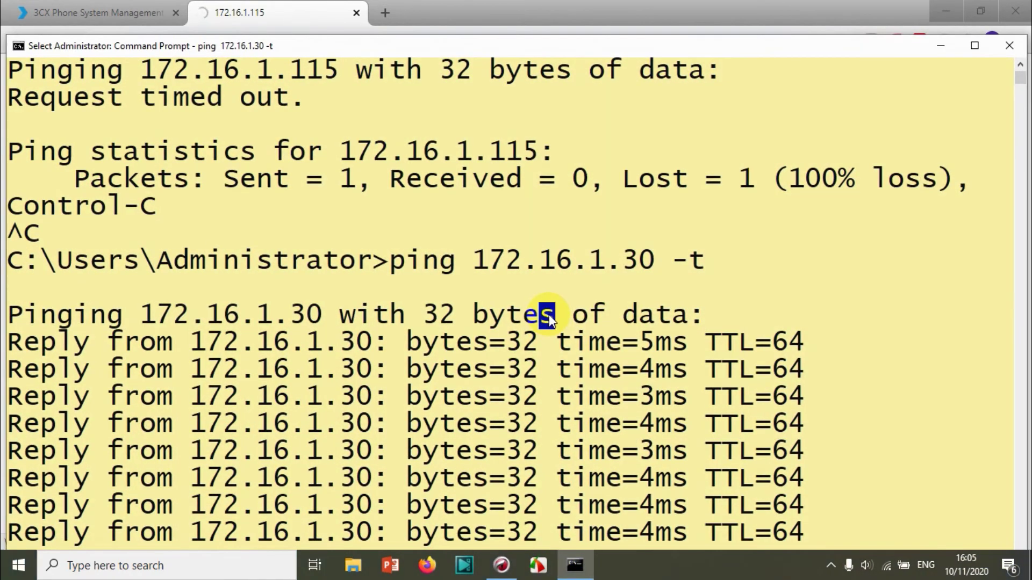
right_click(550, 314)
key("ctrl+c")
key("Up")
key("Up")
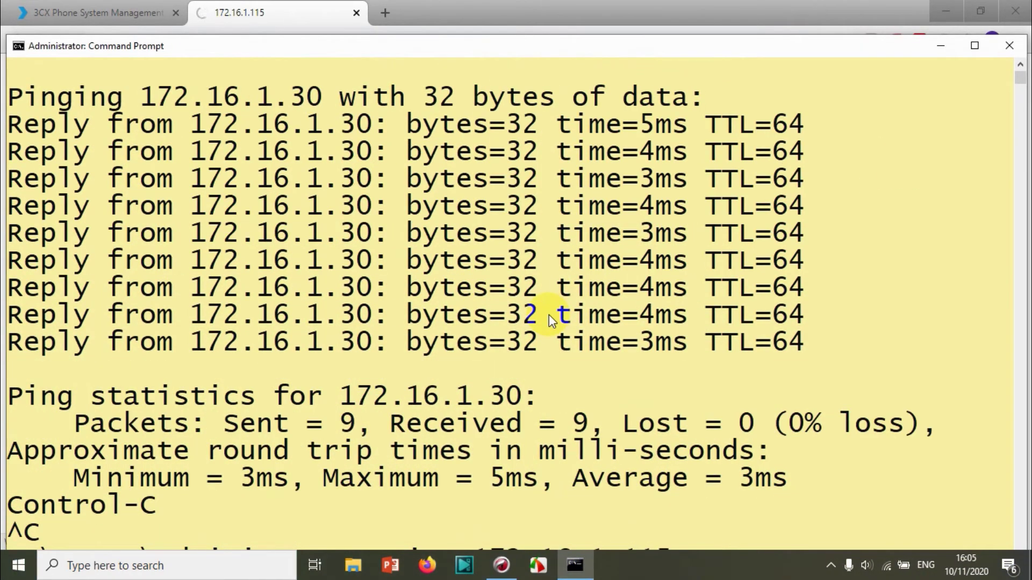
scroll(1020, 89, "down", 10)
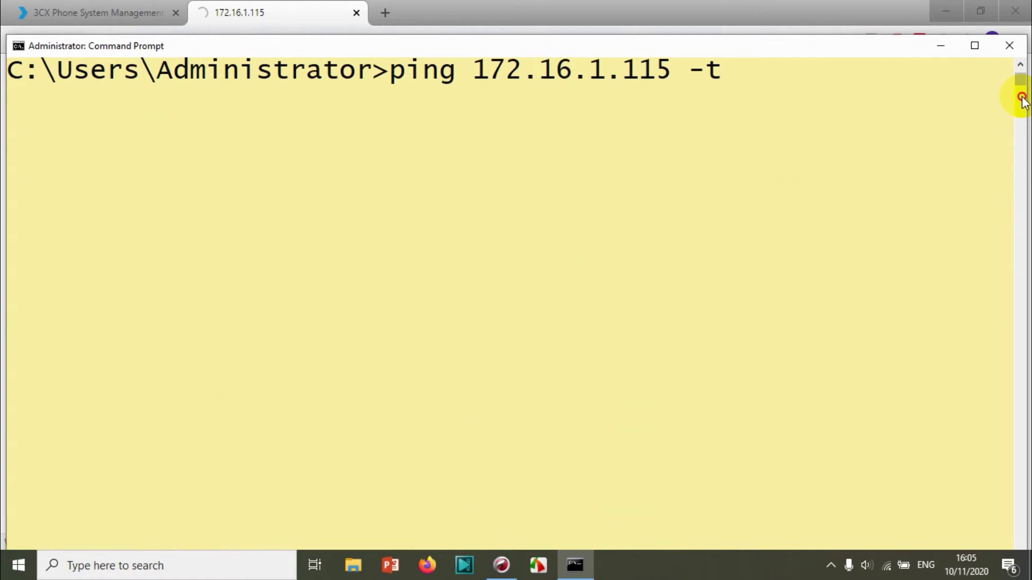
scroll(744, 153, "up", 10)
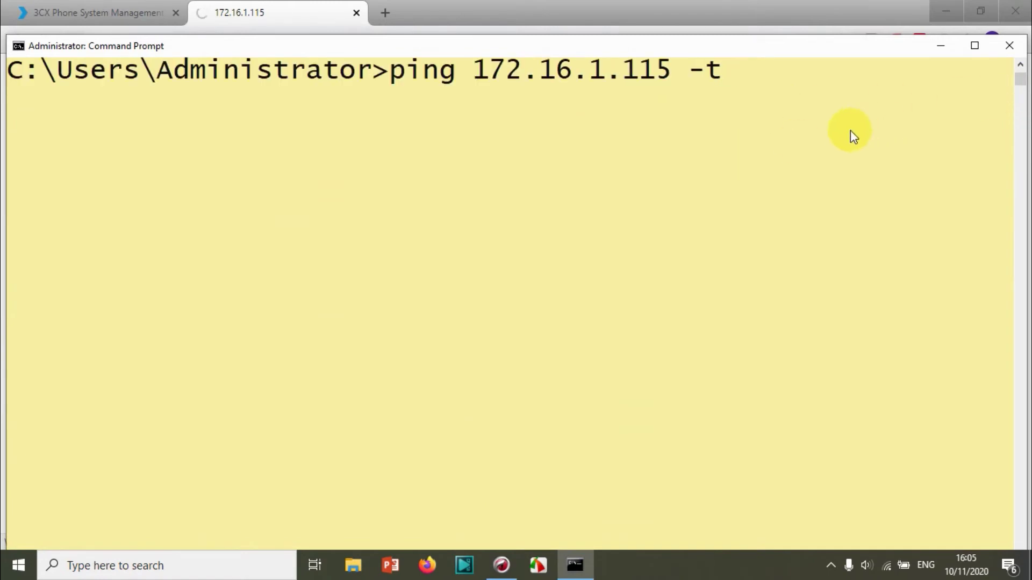
Rerun ping 172.16.1.115 -t until the phone replies, then minimize Command Prompt
key("Return")
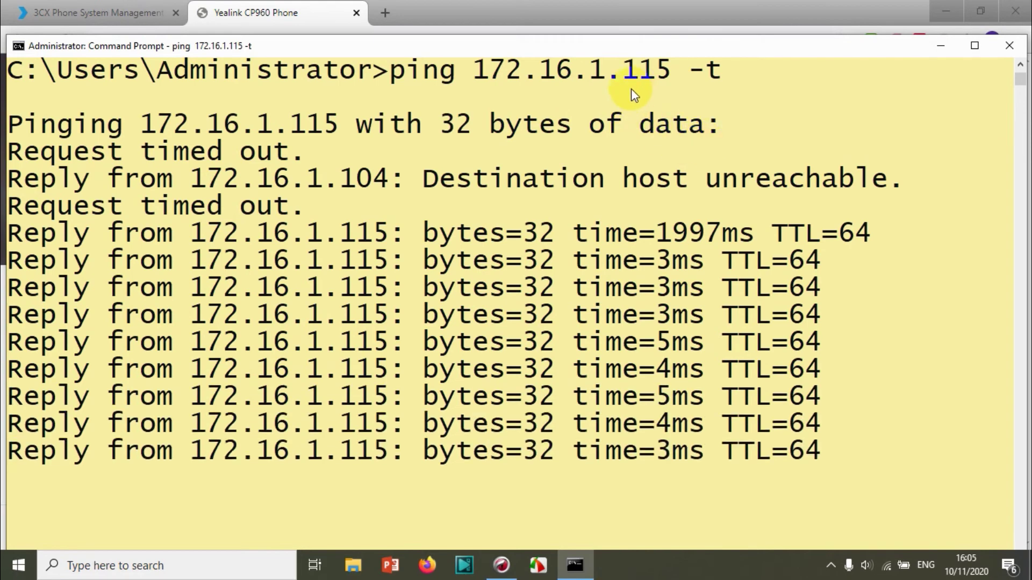
left_click(938, 46)
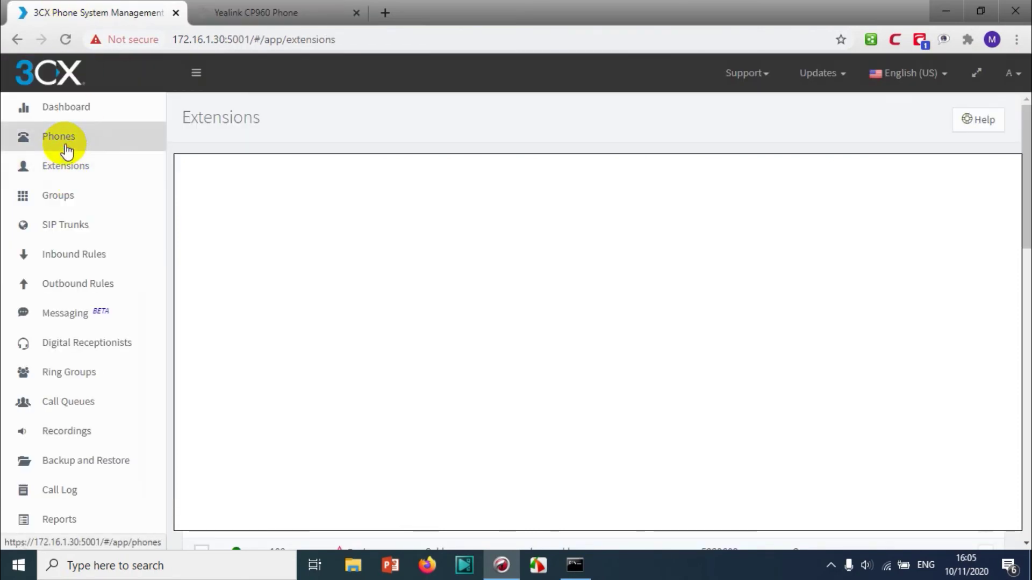
Filter the Phones list to extension 111 and select the Yealink SIP-CP960 to open its Phone UI
left_click(65, 144)
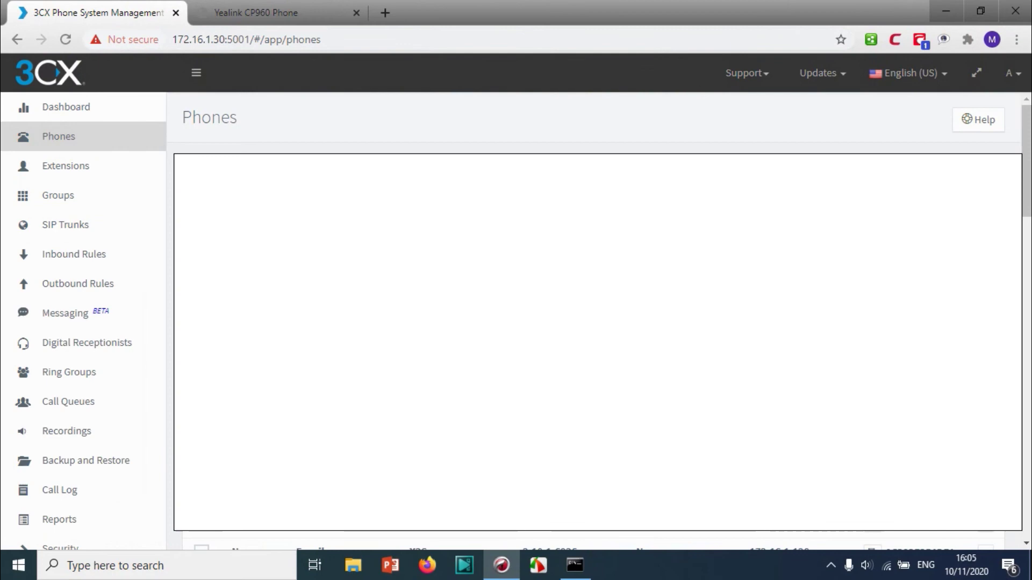
scroll(83, 322, "down", 8)
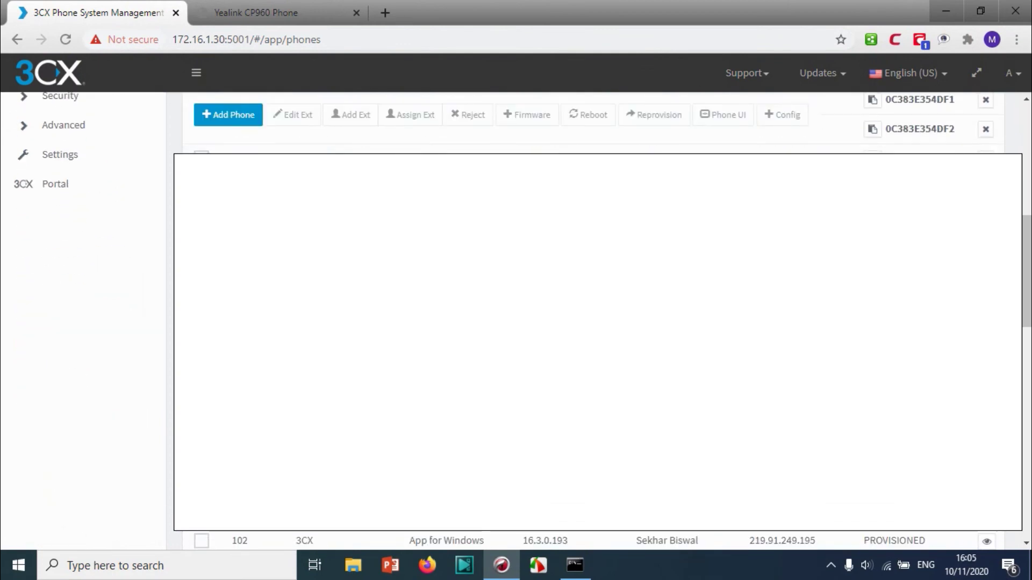
scroll(597, 344, "up", 8)
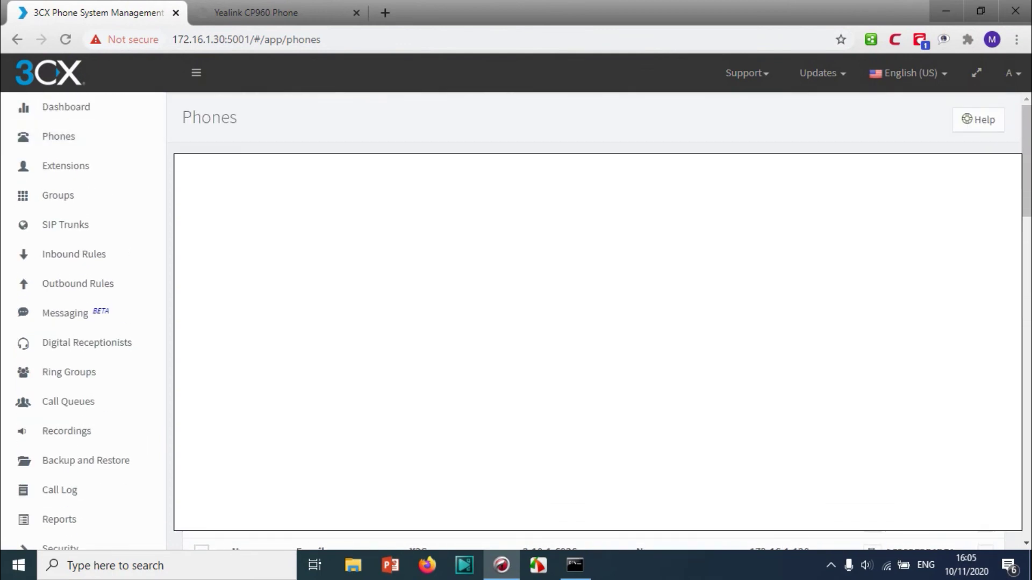
left_click(250, 253)
type("111")
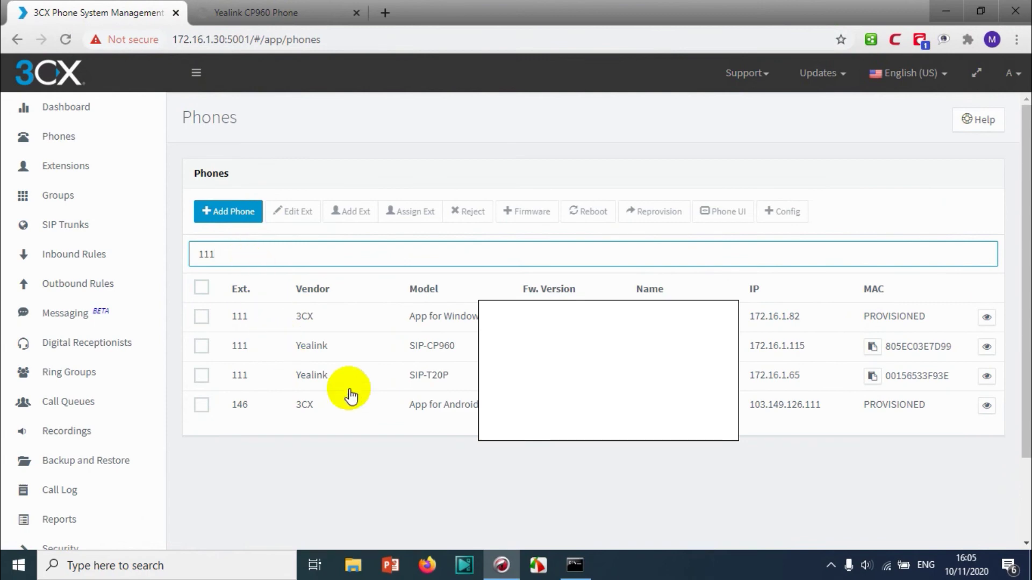
left_click(200, 346)
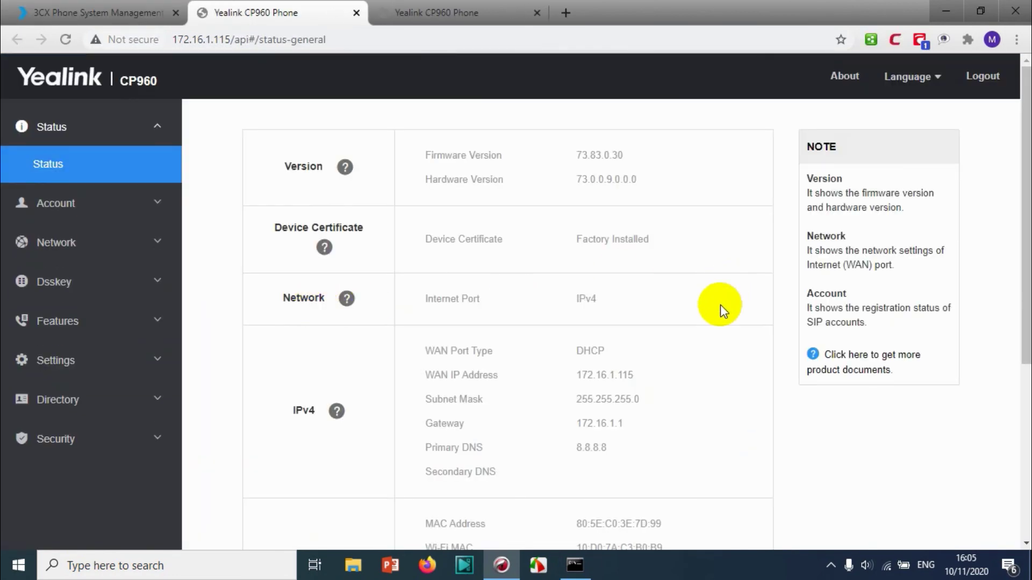
Expand Account in the CP960 sidebar and open Register, showing user 111 on server 172.16.1.30:5060
scroll(699, 322, "down", 5)
scroll(614, 282, "up", 5)
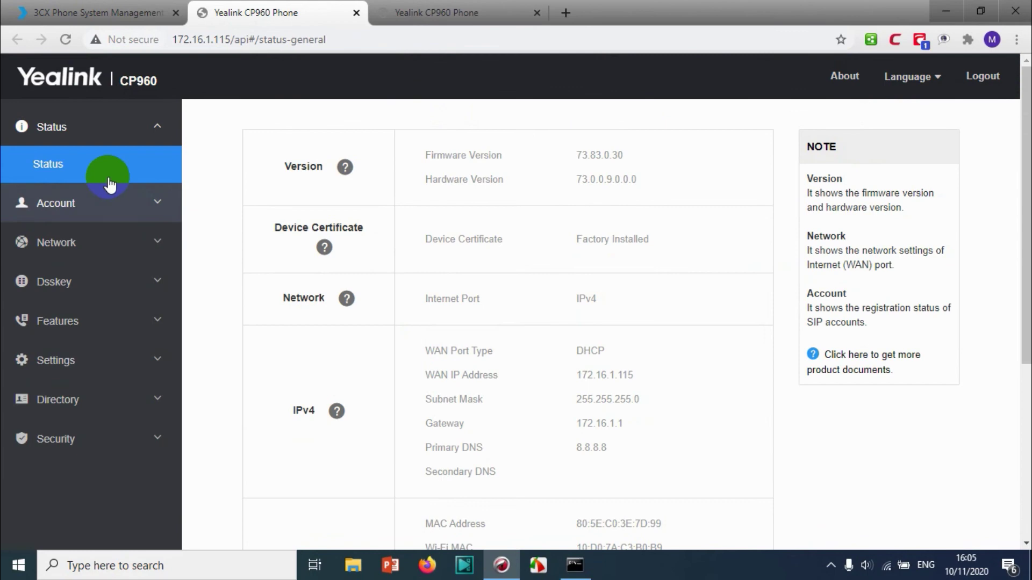
left_click(86, 212)
left_click(73, 218)
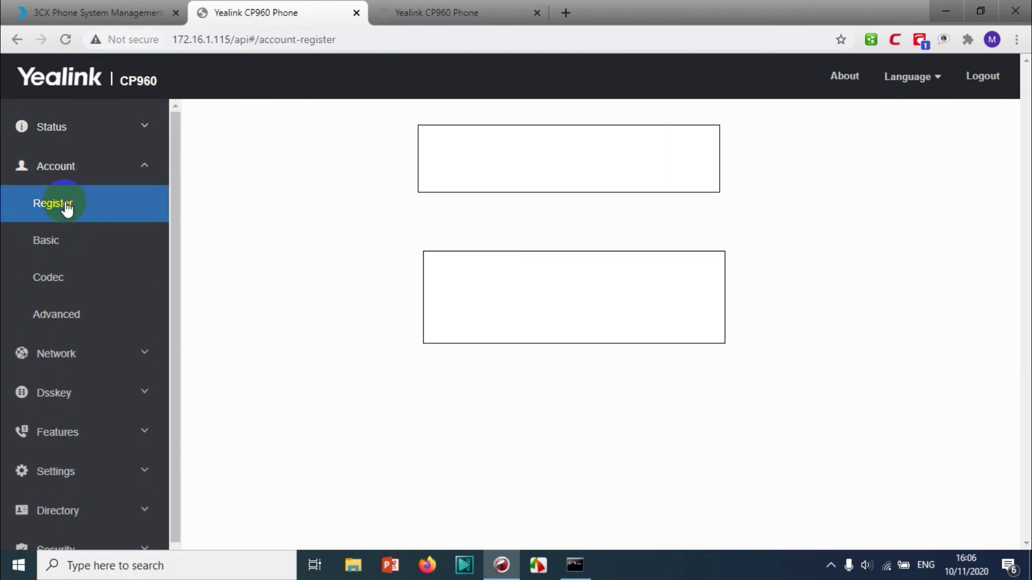
left_click(62, 252)
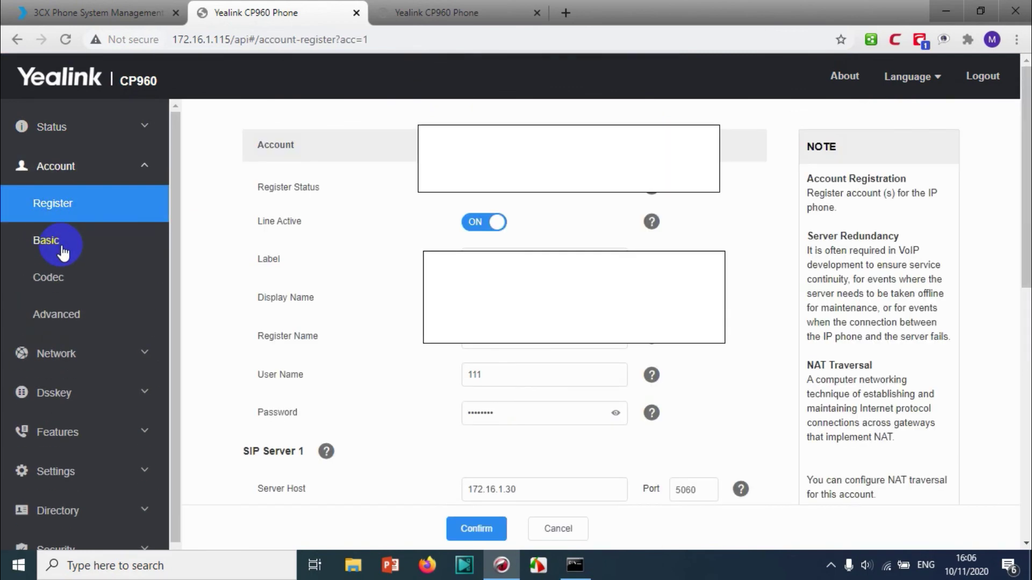